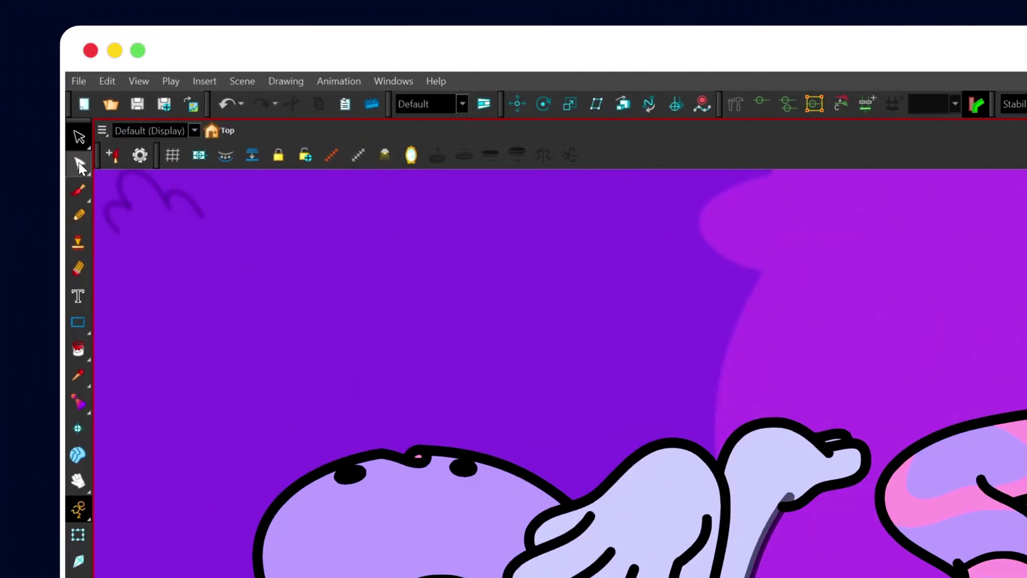
# Choose Pencil Retouch from the Contour Editor flyout to show its radius and thickness options
pyautogui.click(67, 85)
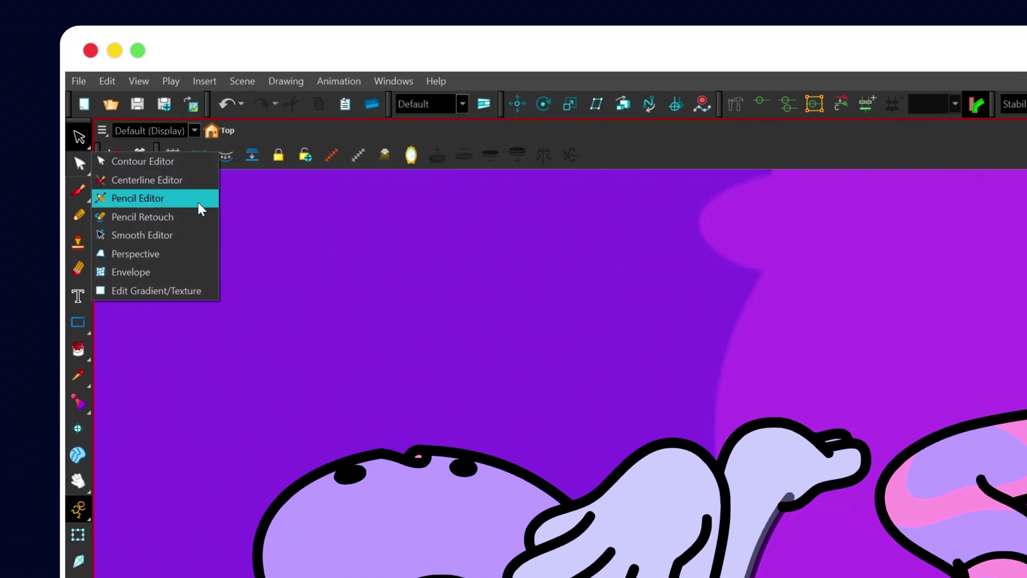
pyautogui.click(198, 217)
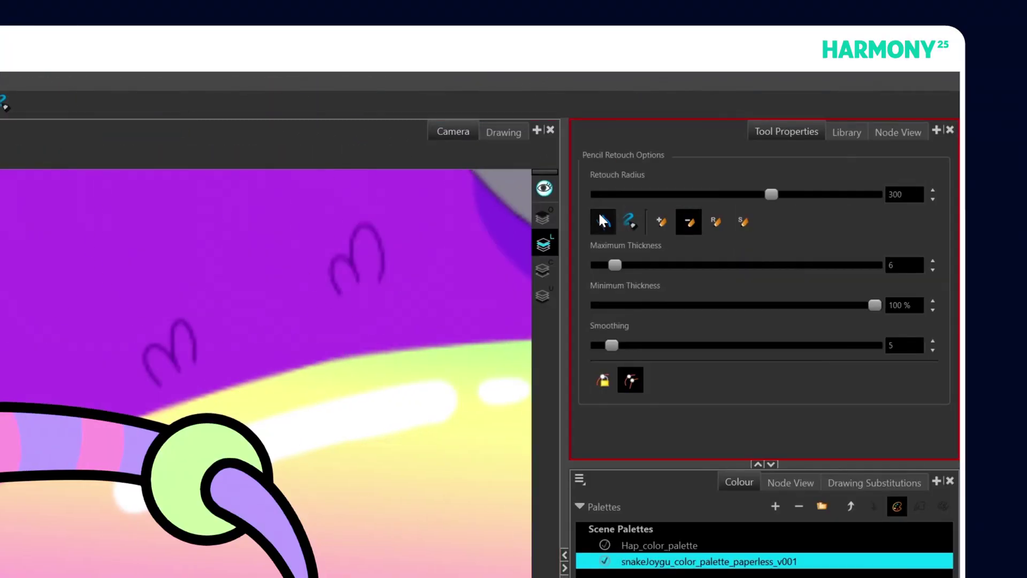